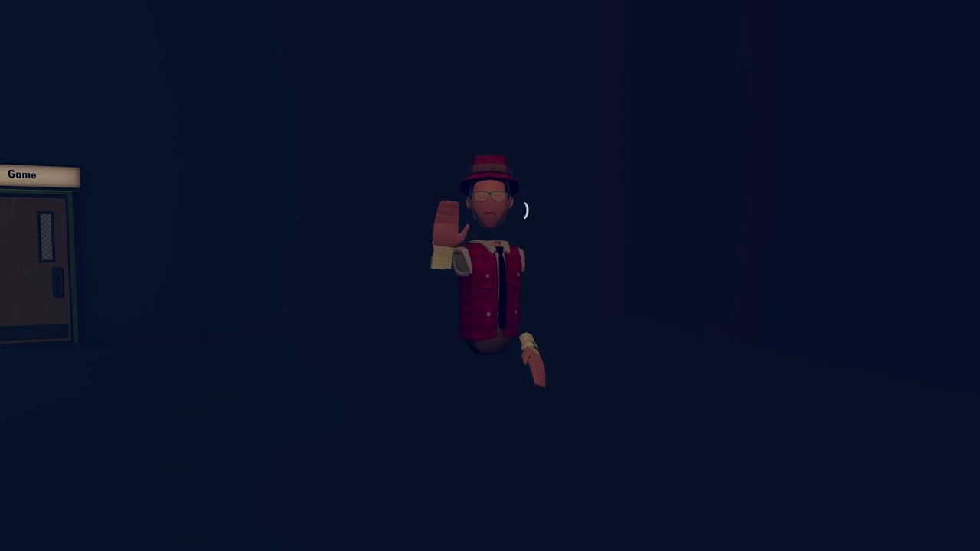
Open the Windows Start menu over the dark ^The_Horror_Inside escape room.
key("super")
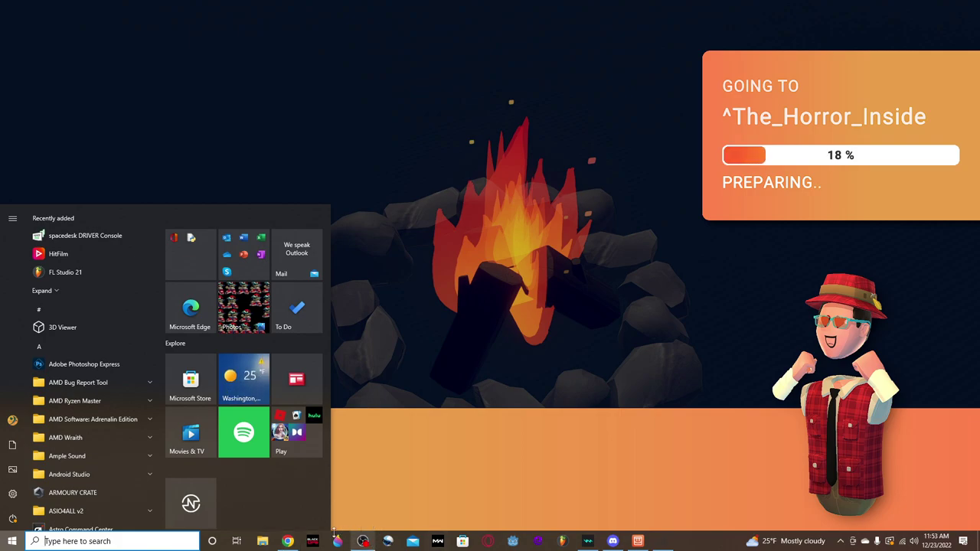
Bring RecNet forward and open the ^The_Horror_Inside page showing 8 visits and 40-player capacity.
left_click(289, 542)
left_click(484, 382)
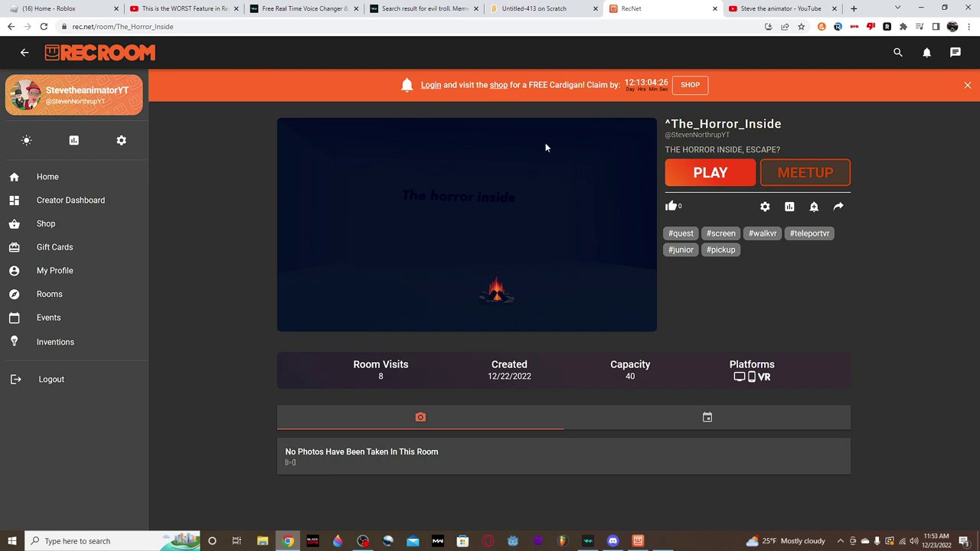
In Rec Room Visuals settings, turn off Hide HUD and resume the game.
left_click(640, 543)
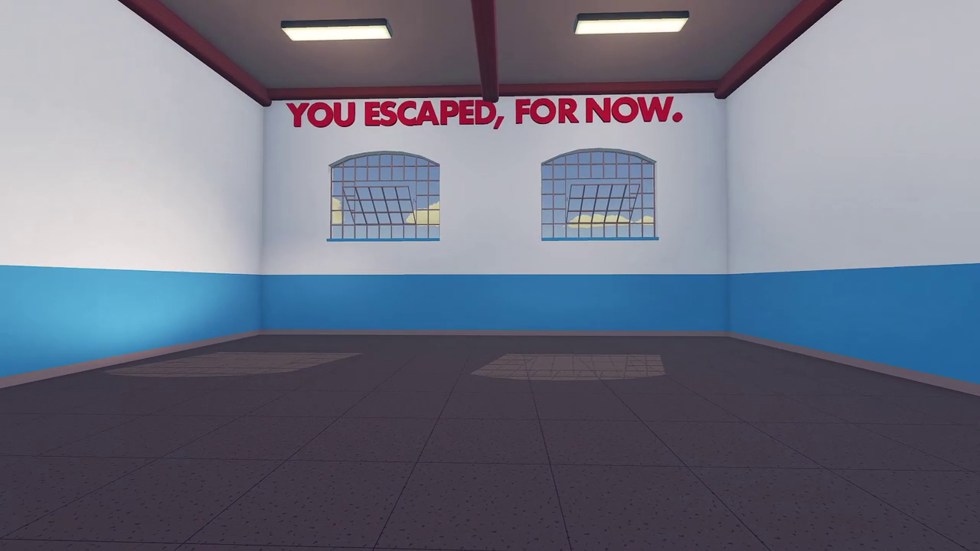
key("Escape")
left_click(705, 65)
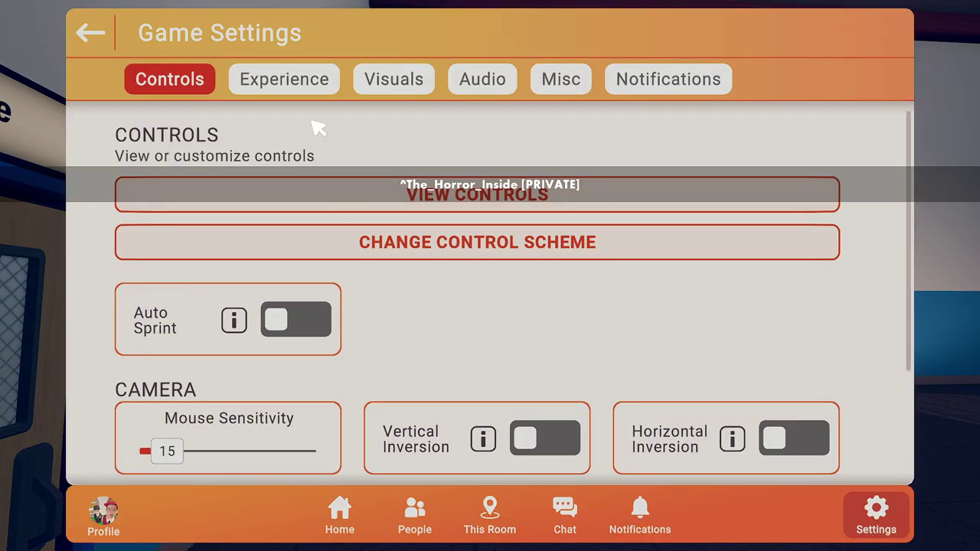
left_click(321, 79)
left_click(383, 83)
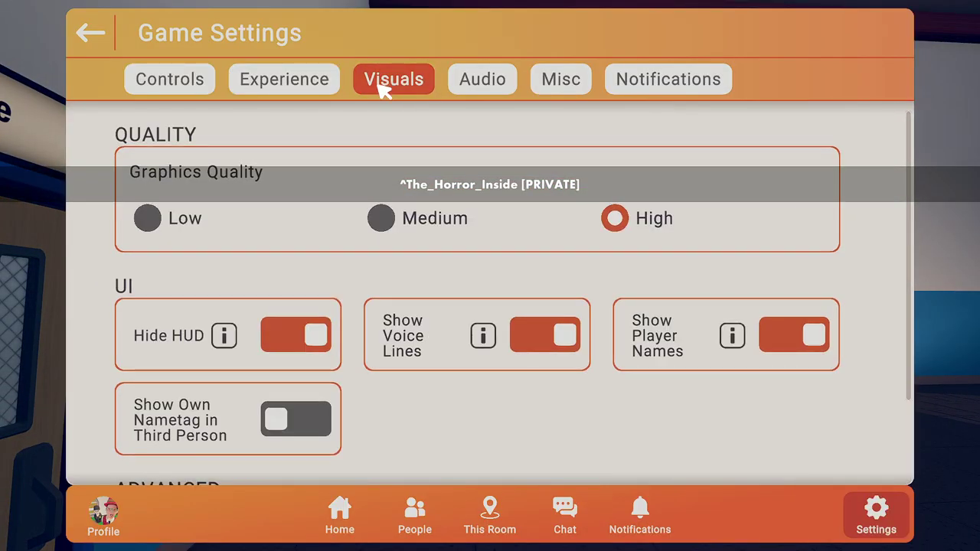
left_click(301, 364)
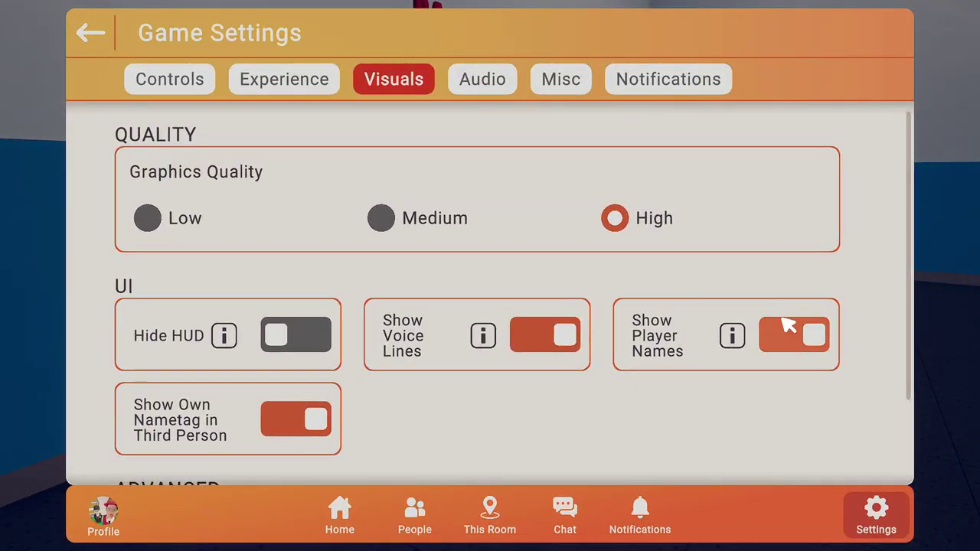
key("Escape")
key("super")
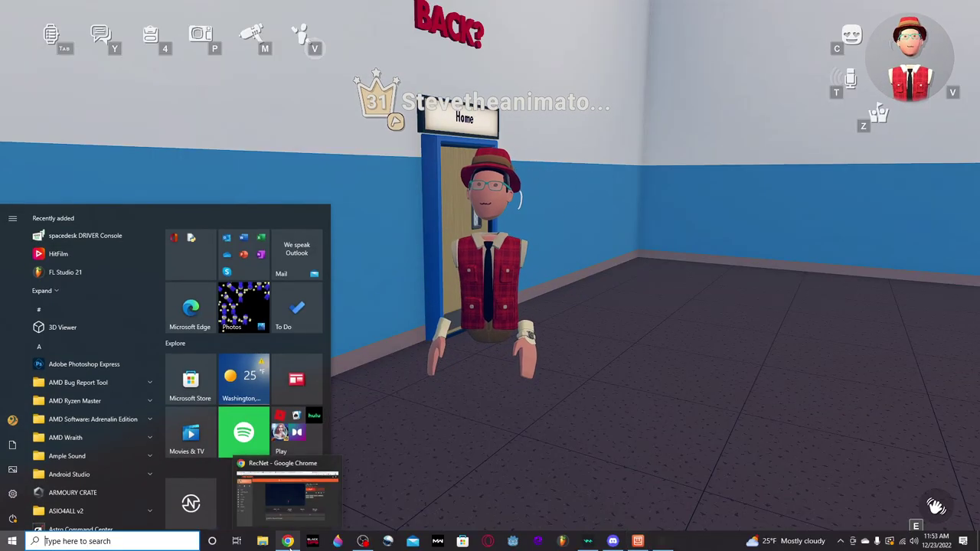